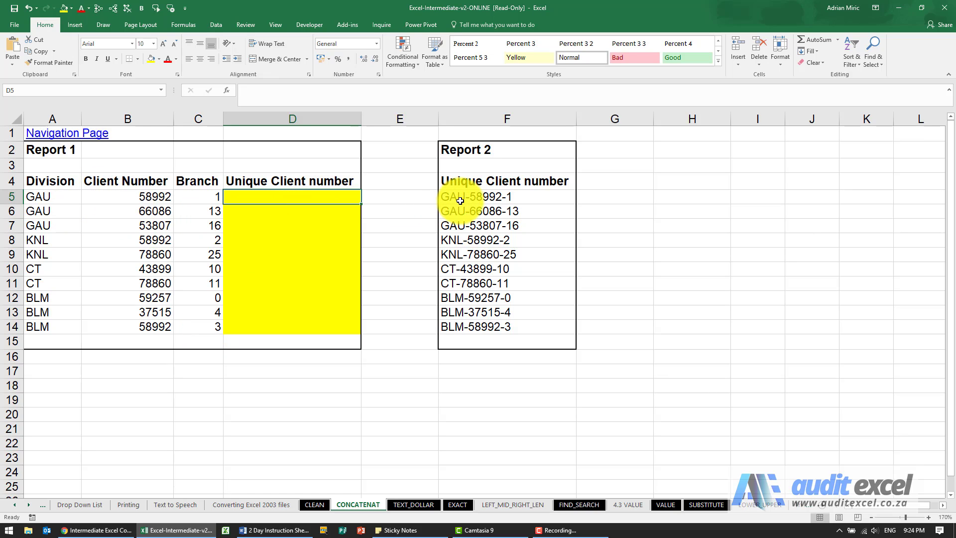
- Browse the Text functions in Insert Function, read CONCAT's description, then cancel the dialog
{"action": "left_click", "coordinate": [228, 91]}
{"action": "left_click_drag", "start_coordinate": [284, 136], "coordinate": [577, 144]}
{"action": "left_click", "coordinate": [566, 189]}
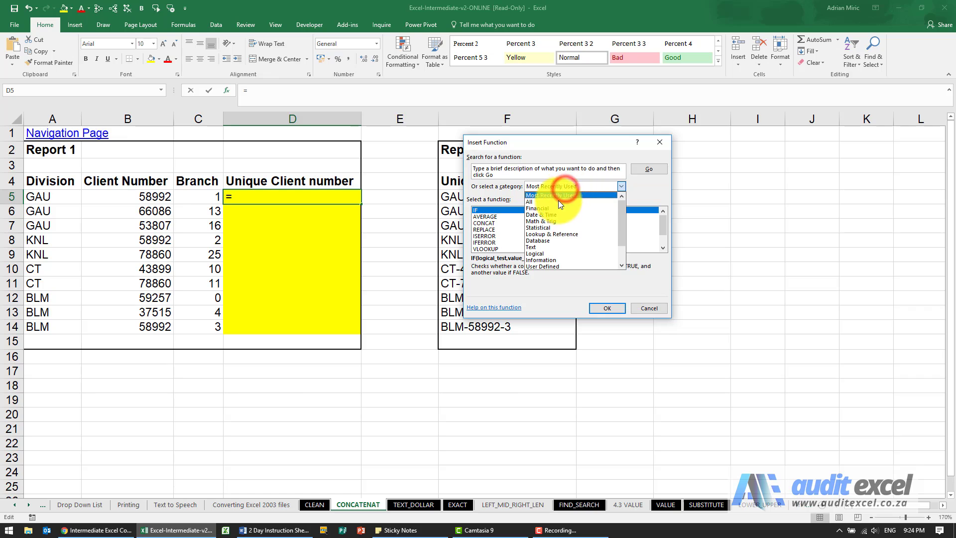
{"action": "left_click", "coordinate": [548, 246]}
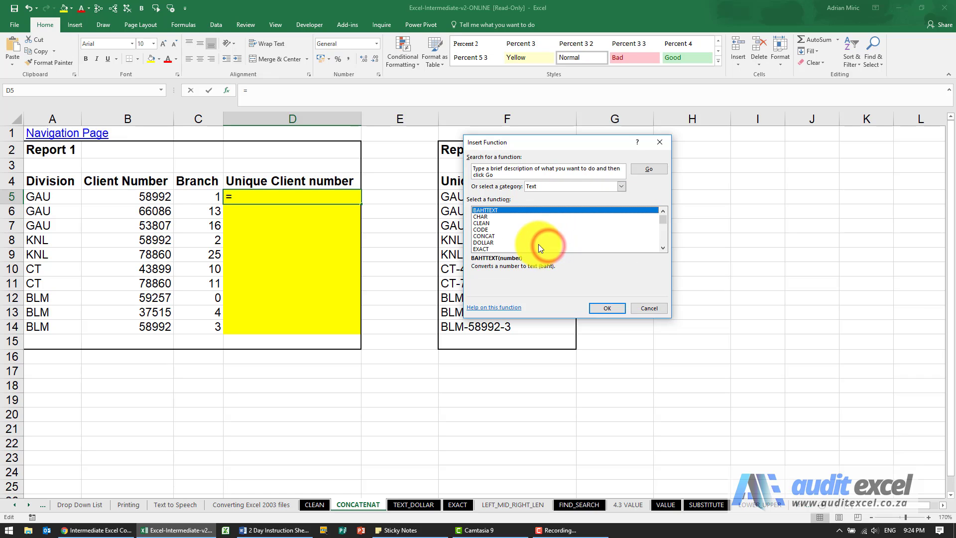
{"action": "left_click", "coordinate": [506, 237]}
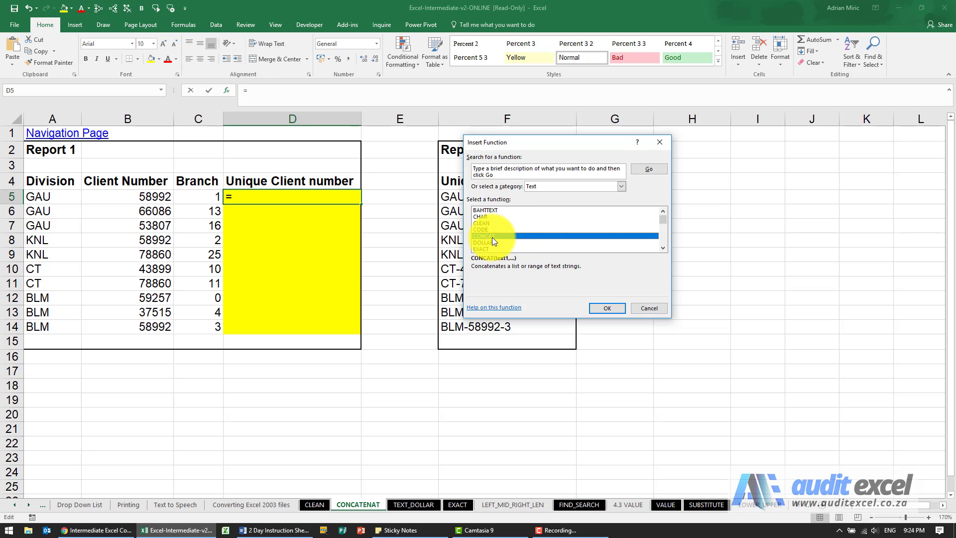
{"action": "left_click", "coordinate": [663, 247]}
{"action": "left_click", "coordinate": [662, 248]}
{"action": "left_click", "coordinate": [662, 247]}
{"action": "left_click", "coordinate": [662, 247]}
{"action": "left_click", "coordinate": [653, 307]}
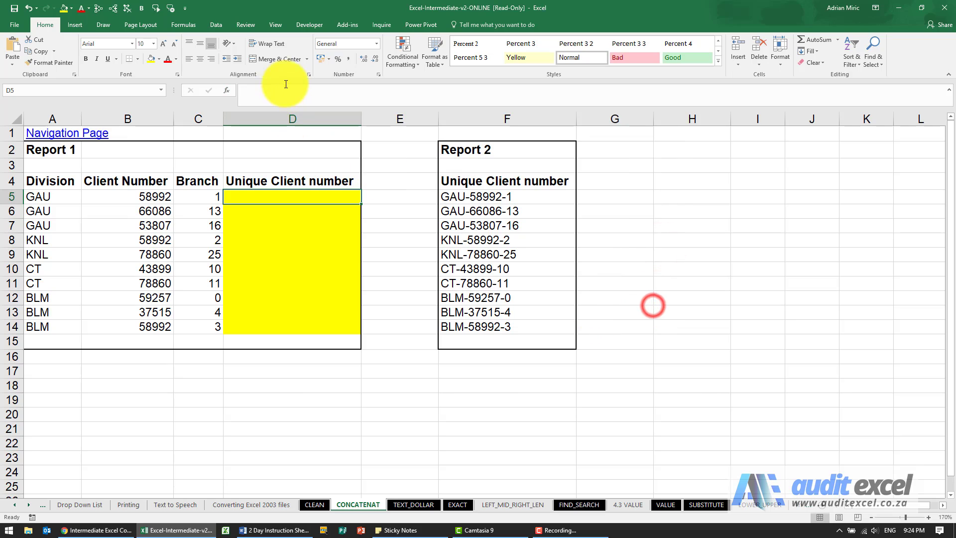
- Type =conc in D5 and insert CONCAT from the autocomplete suggestions
{"action": "left_click", "coordinate": [290, 90]}
{"action": "type", "text": "conc"}
{"action": "key", "text": "Down"}
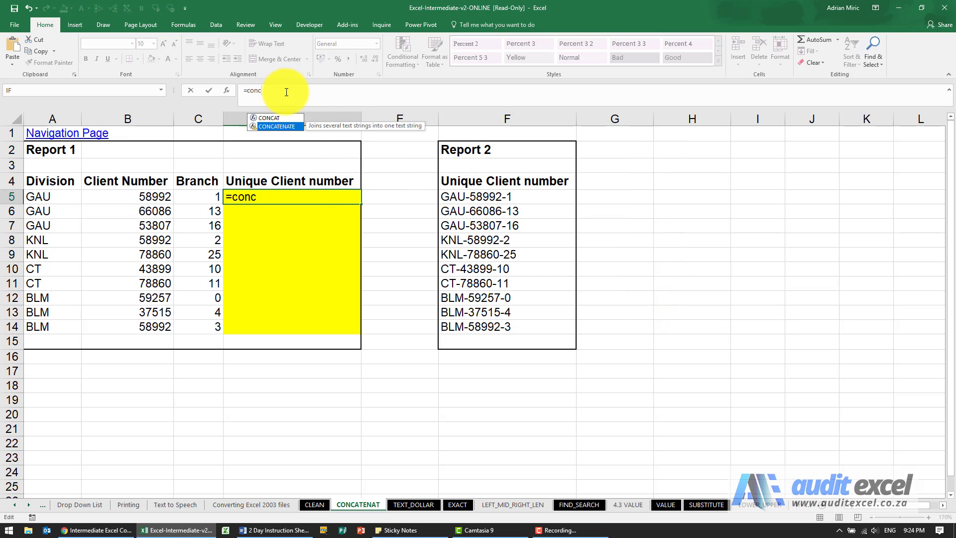
{"action": "left_click", "coordinate": [269, 118]}
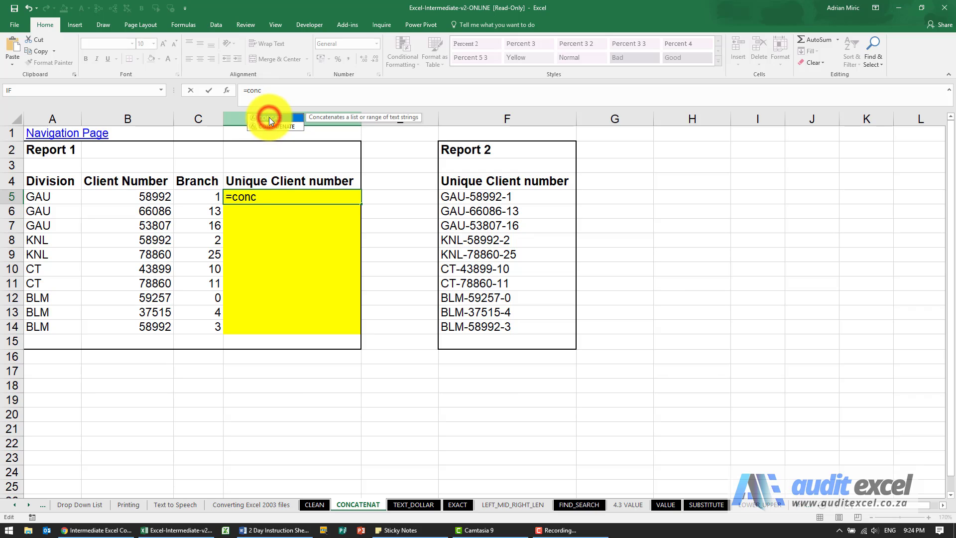
{"action": "double_click", "coordinate": [269, 118]}
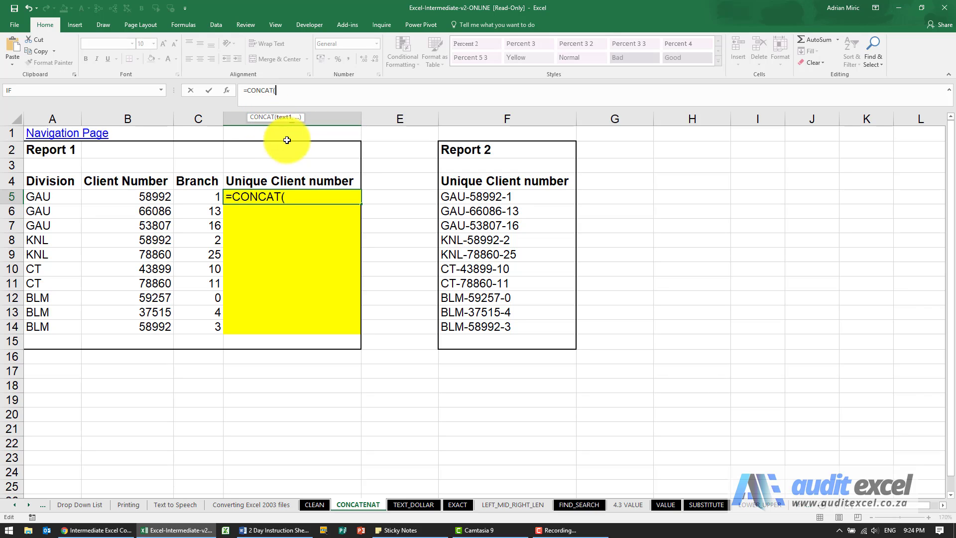
- In CONCAT's Function Arguments, set Text1 to A5 and Text2 to "-"
{"action": "left_click", "coordinate": [227, 90]}
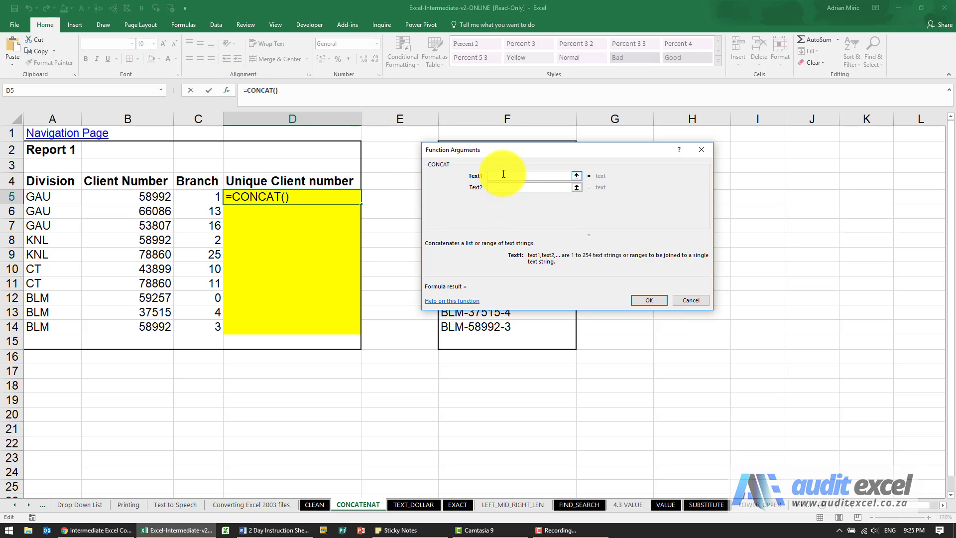
{"action": "left_click_drag", "start_coordinate": [501, 154], "coordinate": [496, 227]}
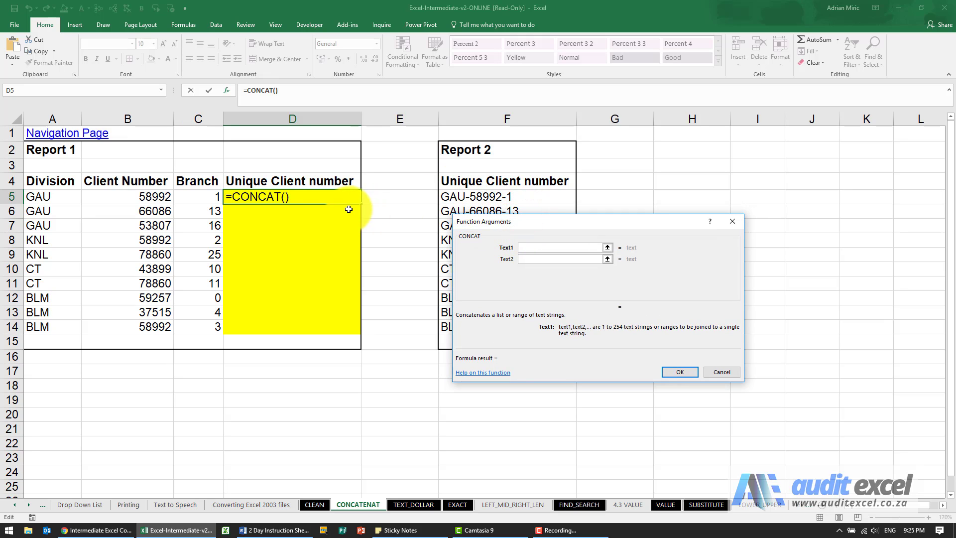
{"action": "left_click", "coordinate": [58, 197]}
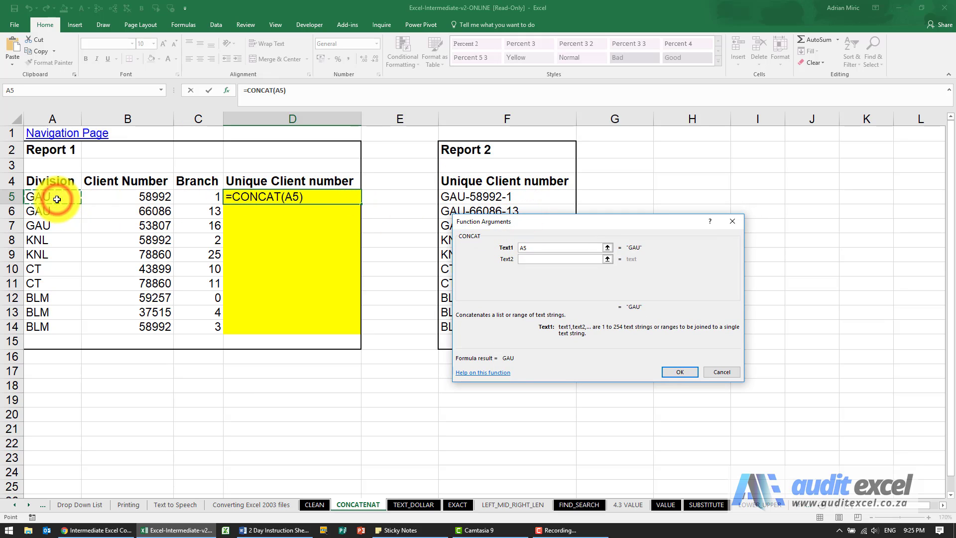
{"action": "left_click", "coordinate": [527, 259]}
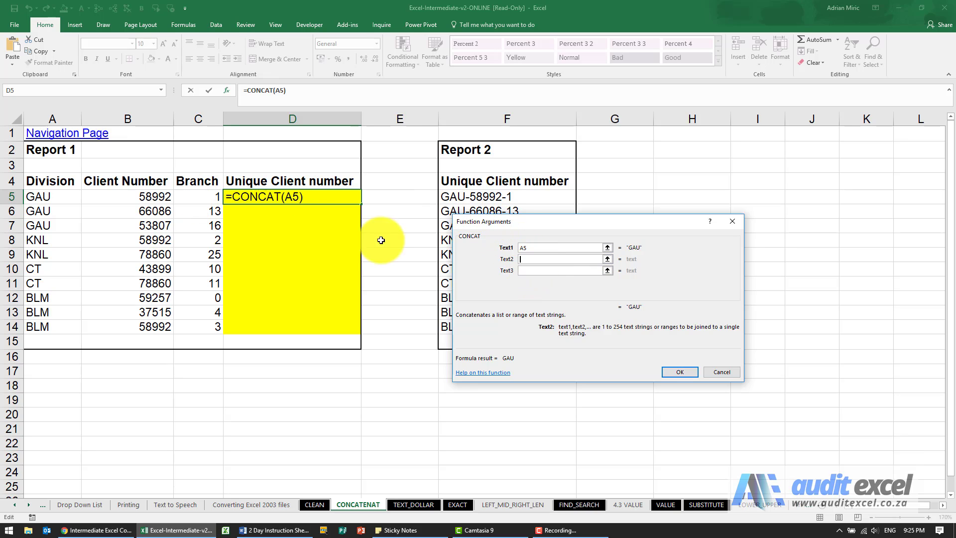
{"action": "left_click", "coordinate": [531, 258]}
{"action": "type", "text": "\""}
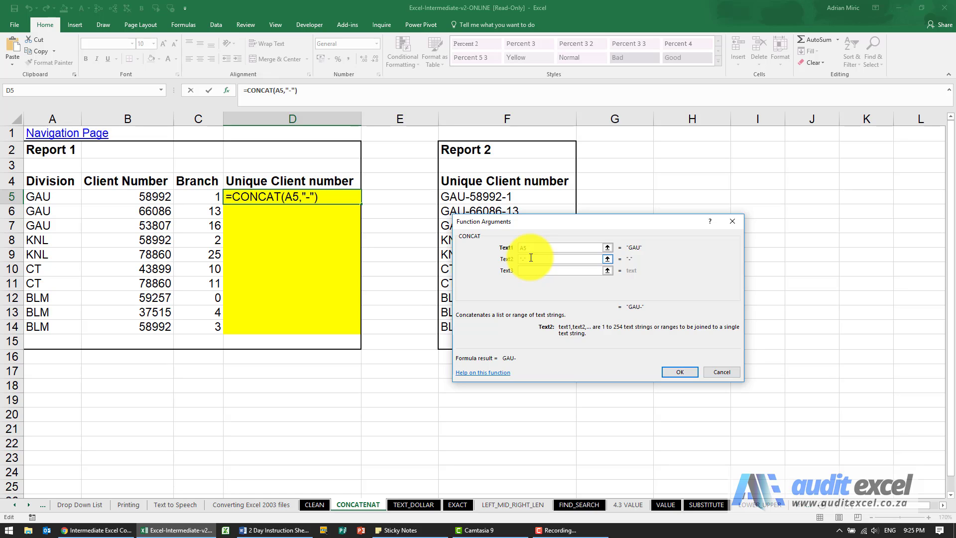
{"action": "type", "text": "-\""}
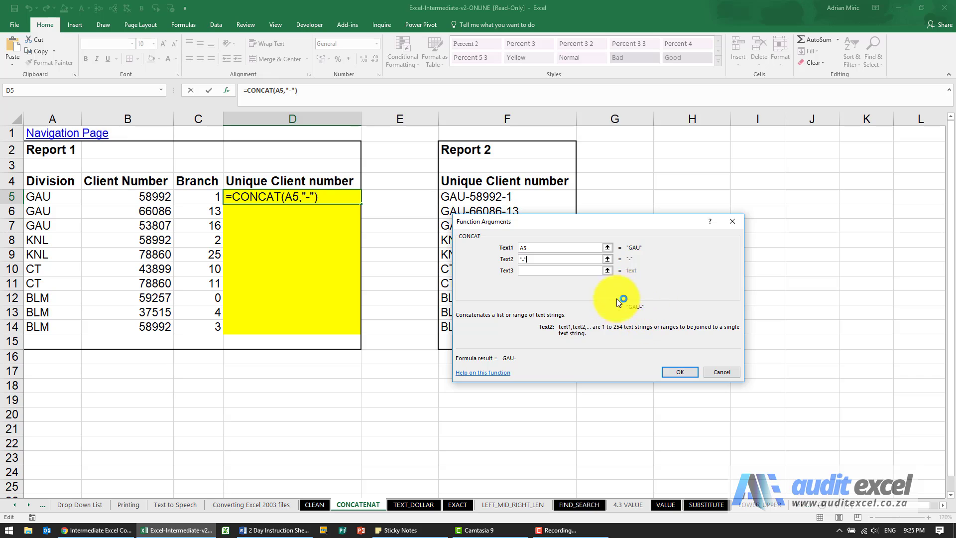
- Set Text3 to B5, Text4 to "-", Text5 to C5, and confirm =CONCAT(A5,"-",B5,"-",C5)
{"action": "left_click", "coordinate": [524, 271]}
{"action": "left_click", "coordinate": [145, 196]}
{"action": "left_click", "coordinate": [529, 283]}
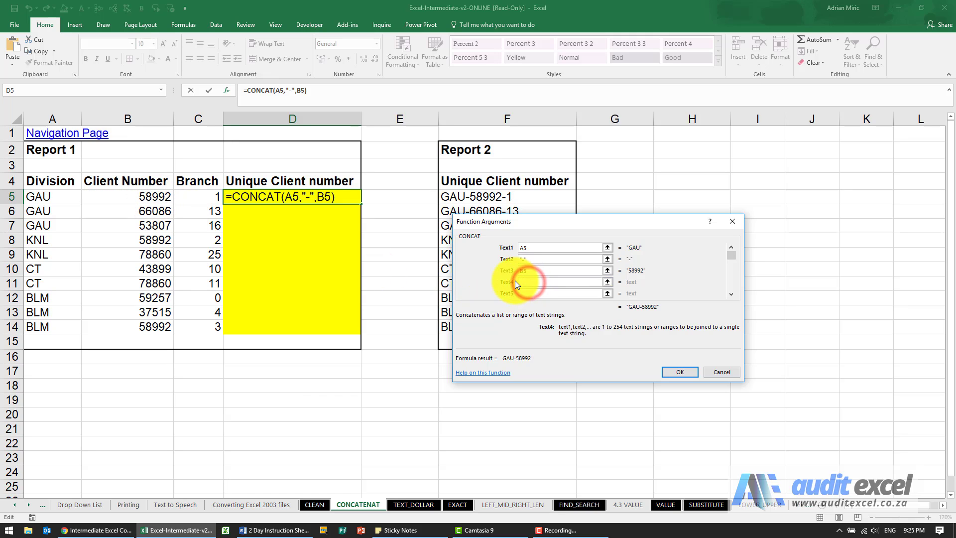
{"action": "type", "text": "\"-\""}
{"action": "left_click", "coordinate": [524, 292]}
{"action": "left_click", "coordinate": [204, 195]}
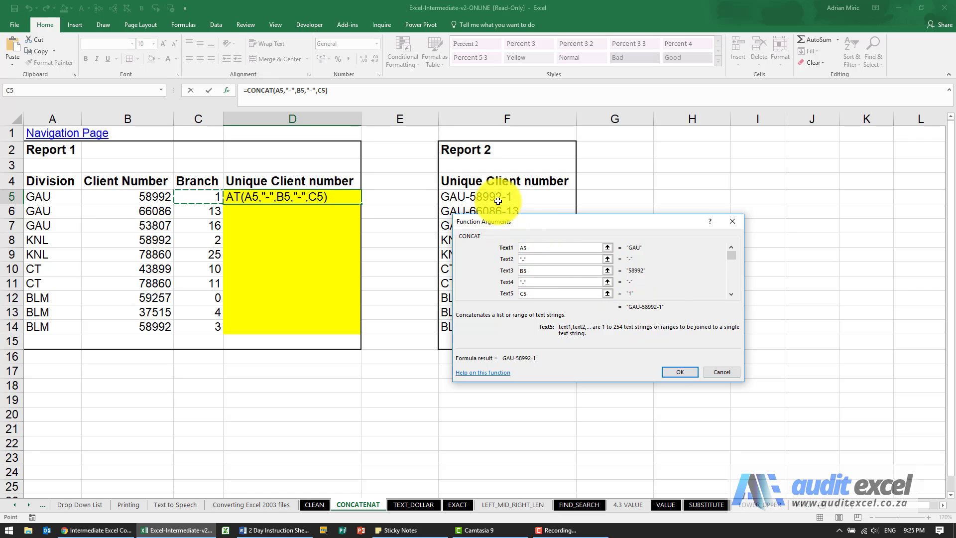
{"action": "left_click", "coordinate": [668, 372]}
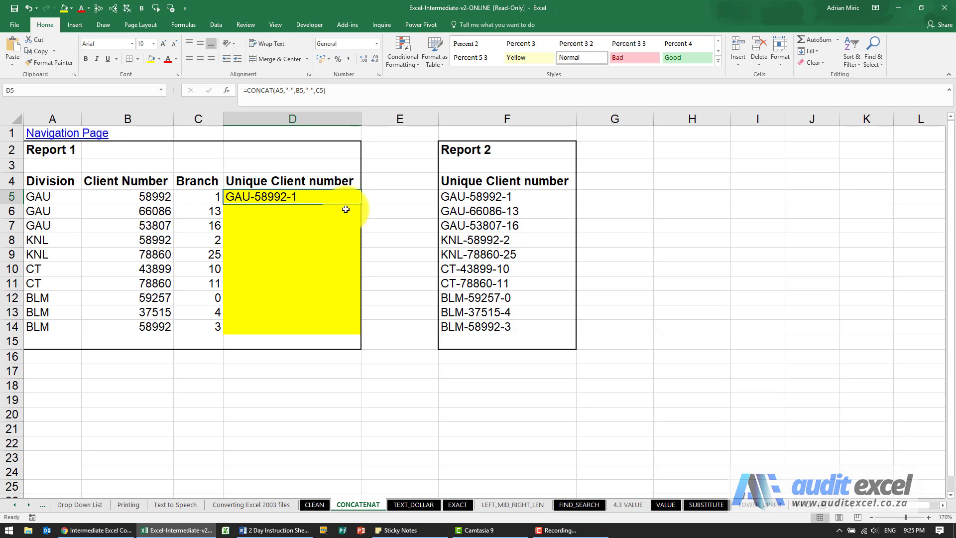
- Fill D5's CONCAT formula down to D14, then select E5
{"action": "double_click", "coordinate": [362, 206]}
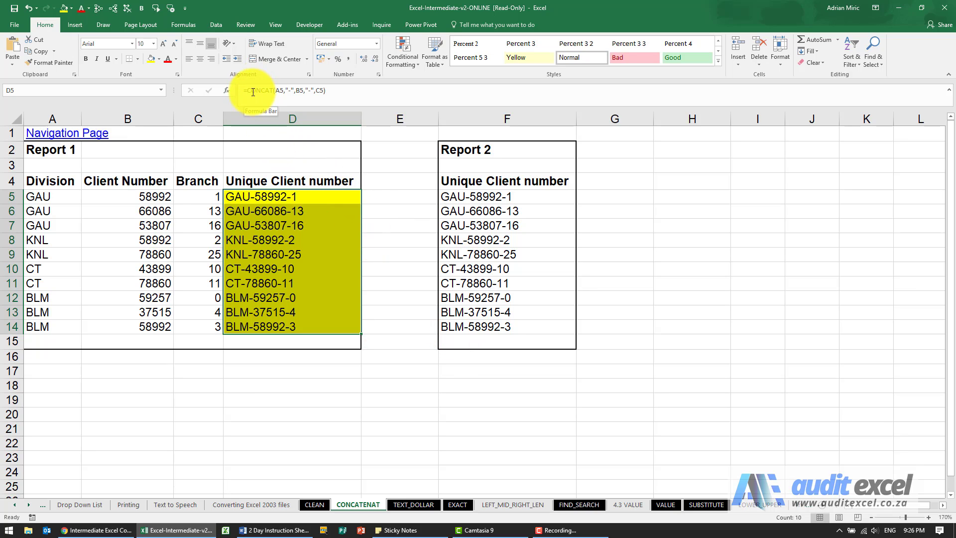
{"action": "left_click", "coordinate": [376, 199]}
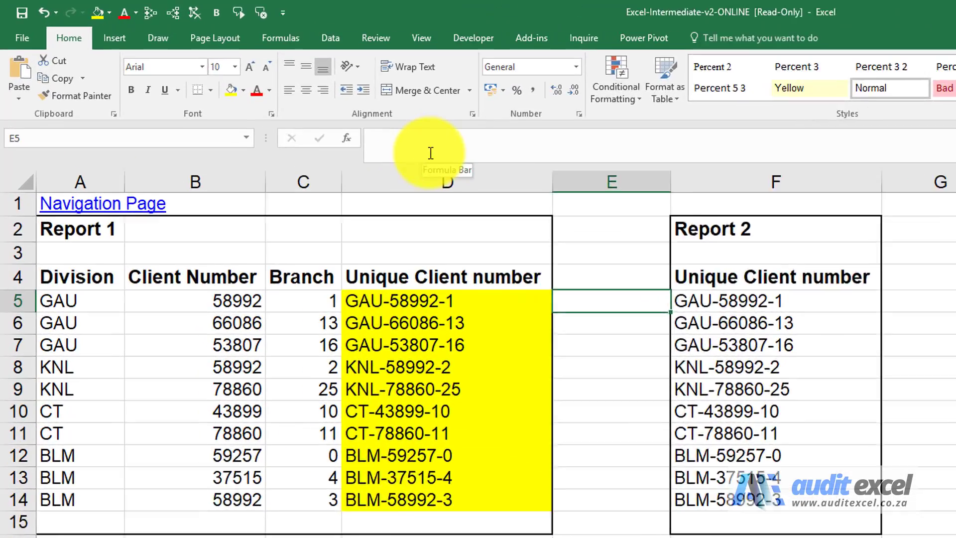
- Build =A5&"-"&B5&"-"&C5 in E5, clicking the A5, B5 and C5 cells for references
{"action": "left_click", "coordinate": [431, 151]}
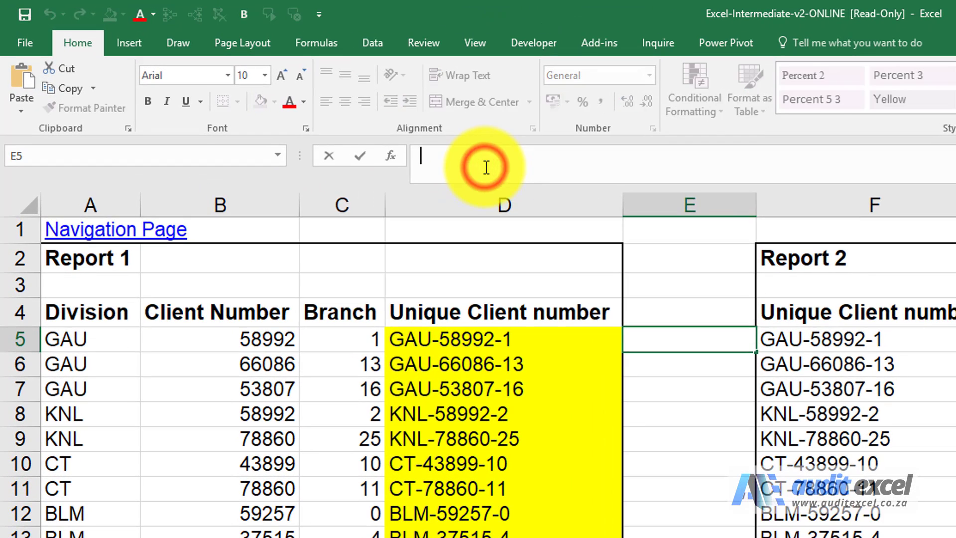
{"action": "type", "text": "="}
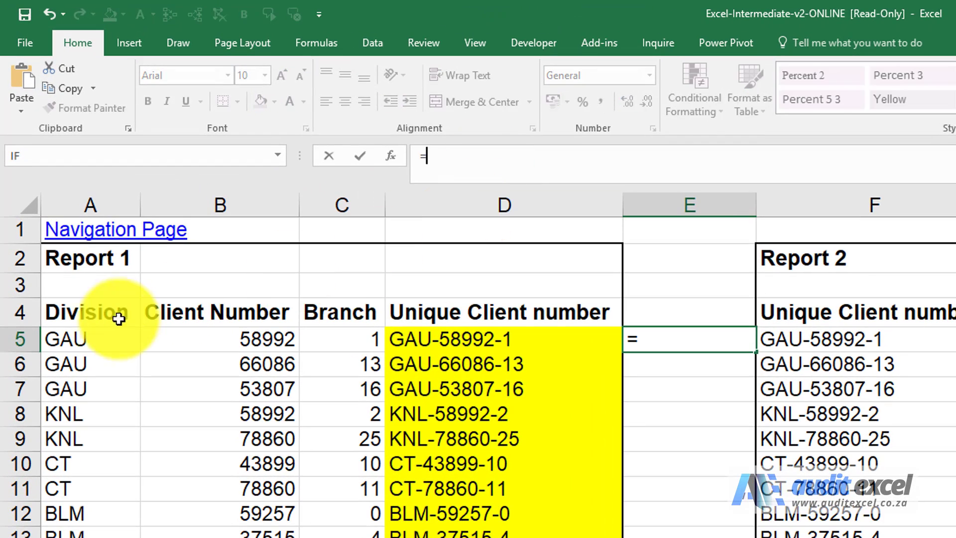
{"action": "left_click", "coordinate": [98, 334]}
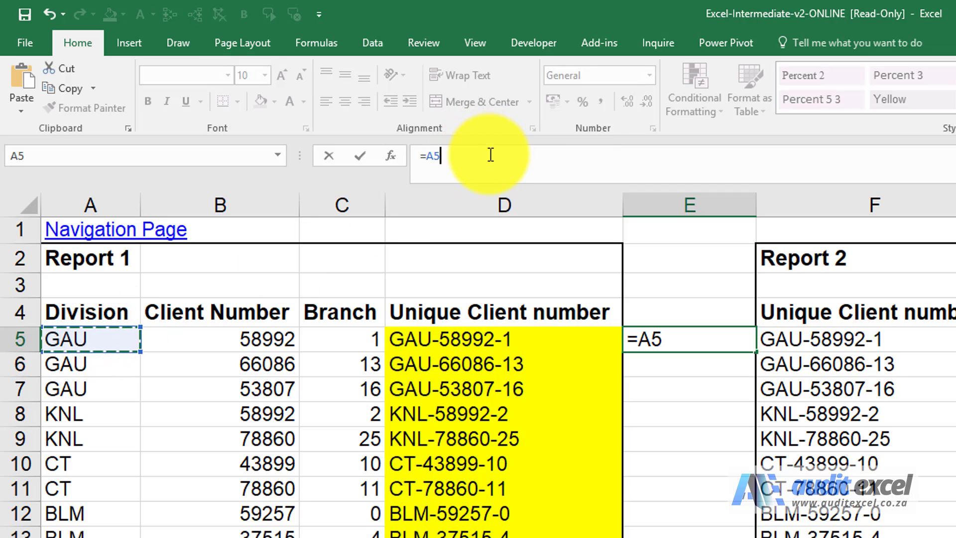
{"action": "type", "text": "&\"-\"&"}
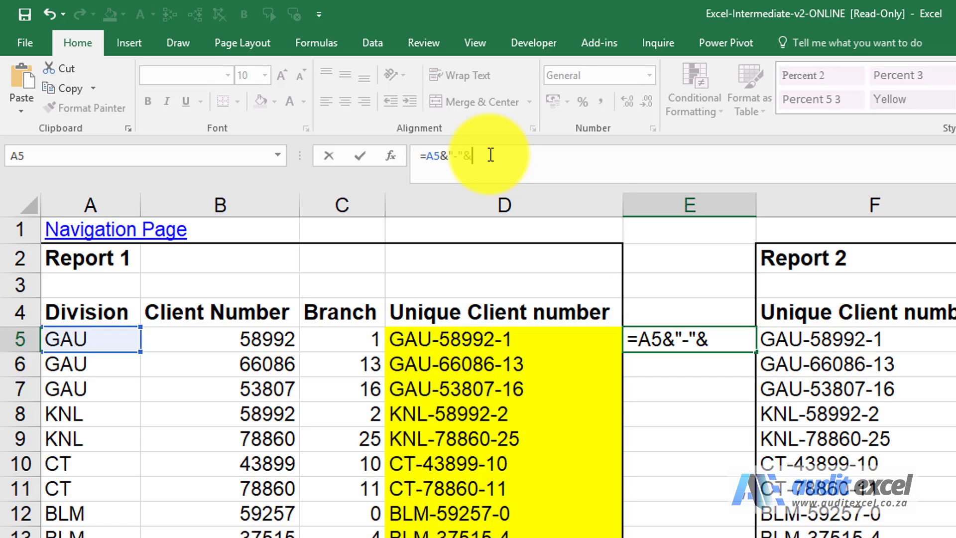
{"action": "left_click", "coordinate": [264, 336]}
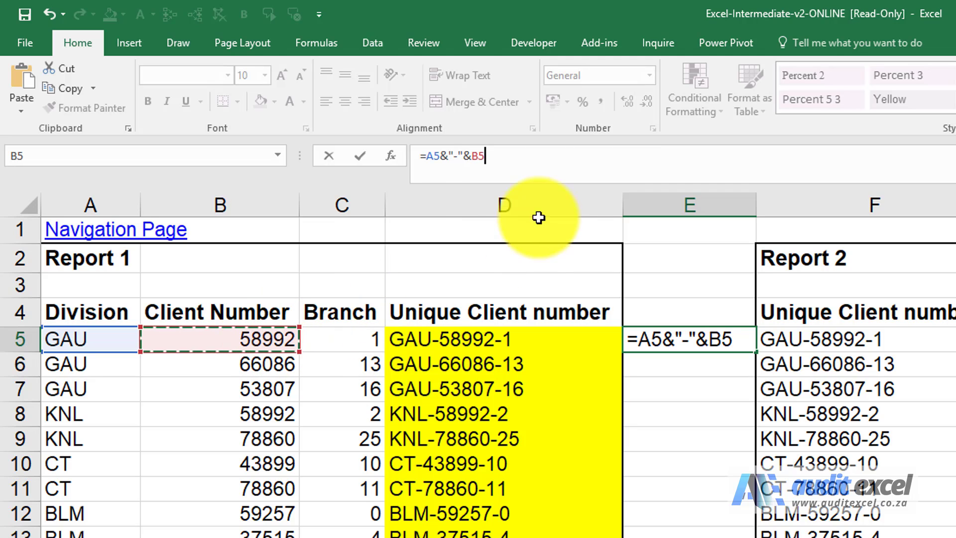
{"action": "type", "text": "&\"-\"&"}
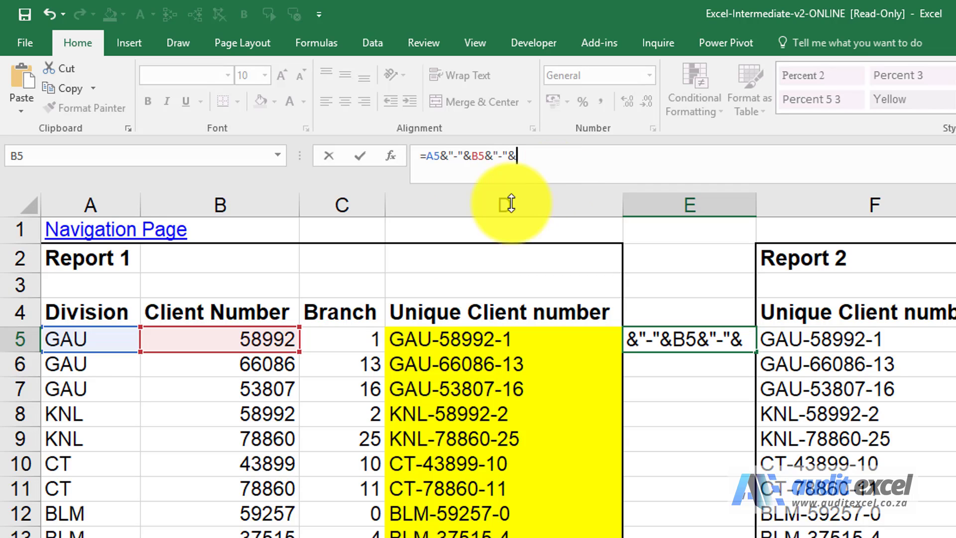
{"action": "left_click", "coordinate": [361, 332]}
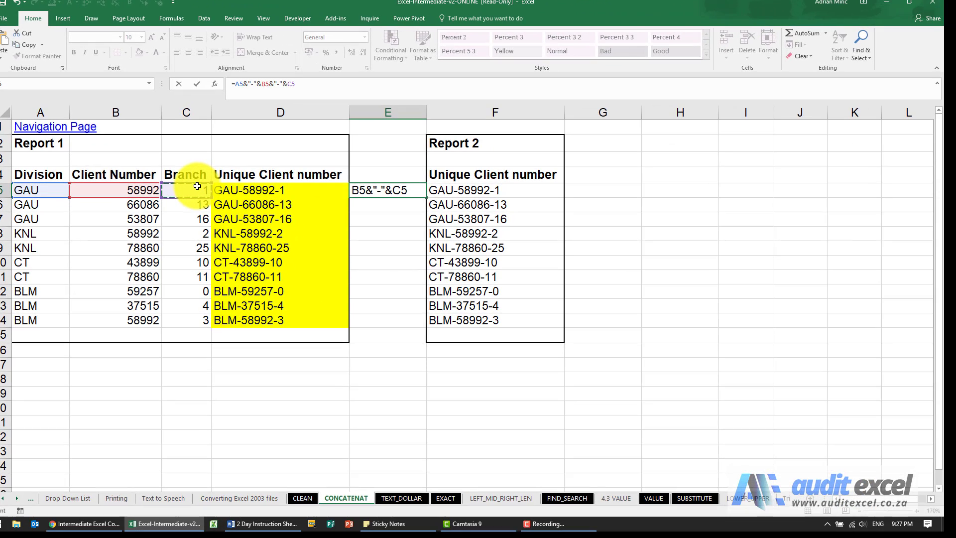
- Commit the E5 formula, copy it, and paste it into E6:E14
{"action": "key", "text": "ctrl+Return"}
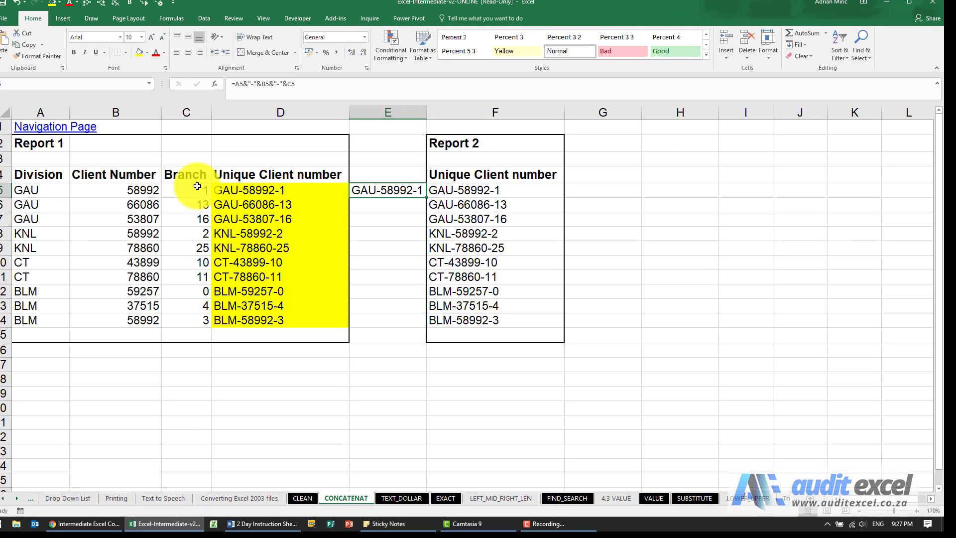
{"action": "key", "text": "ctrl+c"}
{"action": "key", "text": "Down"}
{"action": "key", "text": "shift+Down"}
{"action": "key", "text": "shift+Down"}
{"action": "key", "text": "shift+Down"}
{"action": "key", "text": "shift+Down"}
{"action": "key", "text": "shift+Down"}
{"action": "key", "text": "shift+Down"}
{"action": "key", "text": "shift+Down"}
{"action": "key", "text": "shift+Down"}
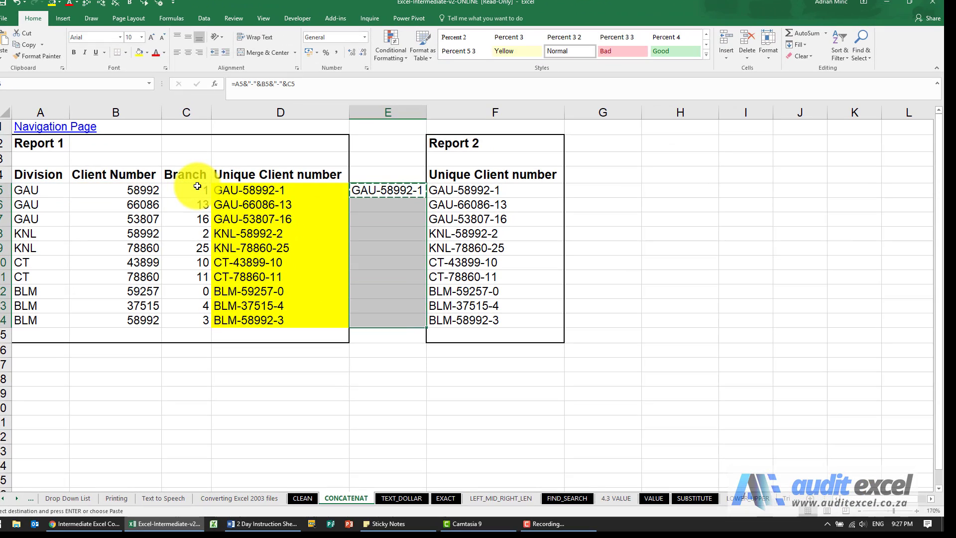
{"action": "key", "text": "ctrl+v"}
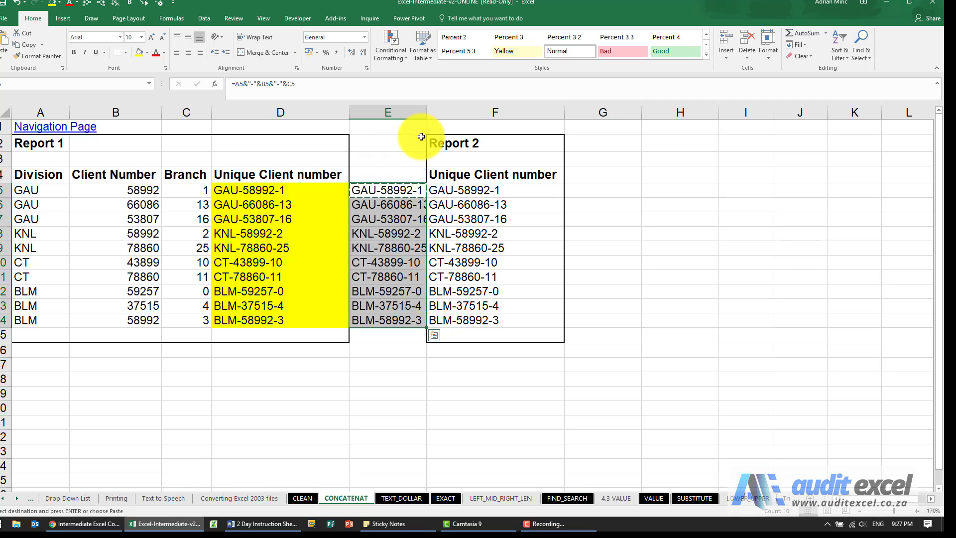
- Autofit column E to the client numbers, check the copied formula in E11, then select G5
{"action": "double_click", "coordinate": [425, 110]}
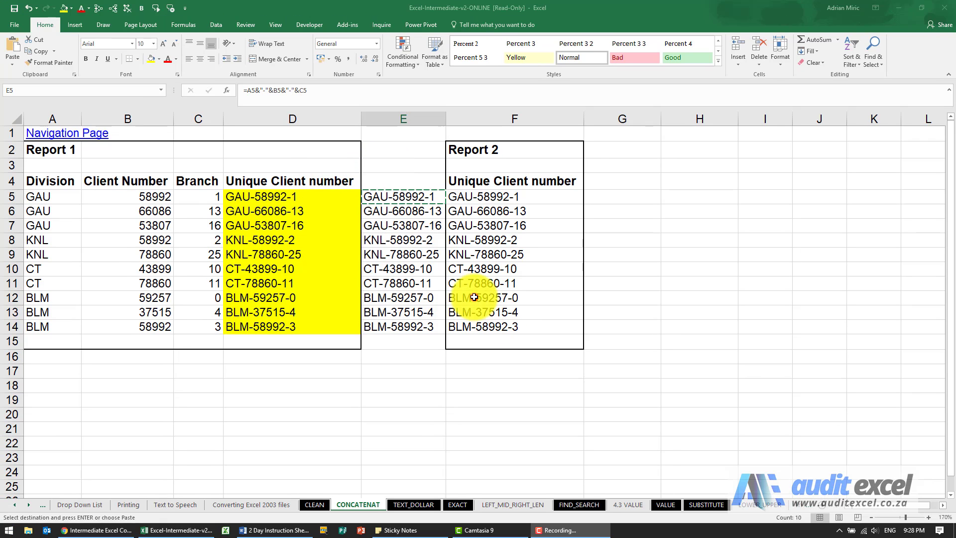
{"action": "left_click", "coordinate": [466, 299]}
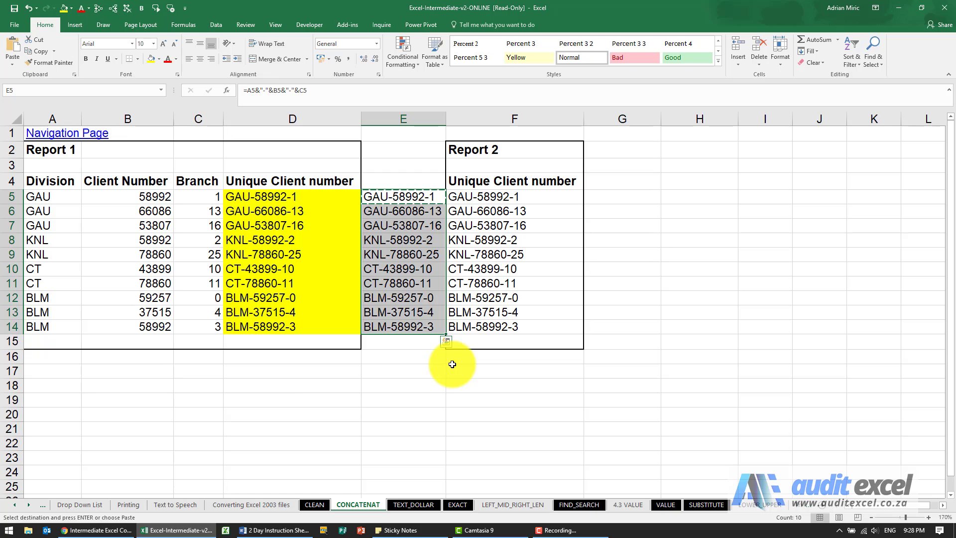
{"action": "left_click", "coordinate": [407, 277]}
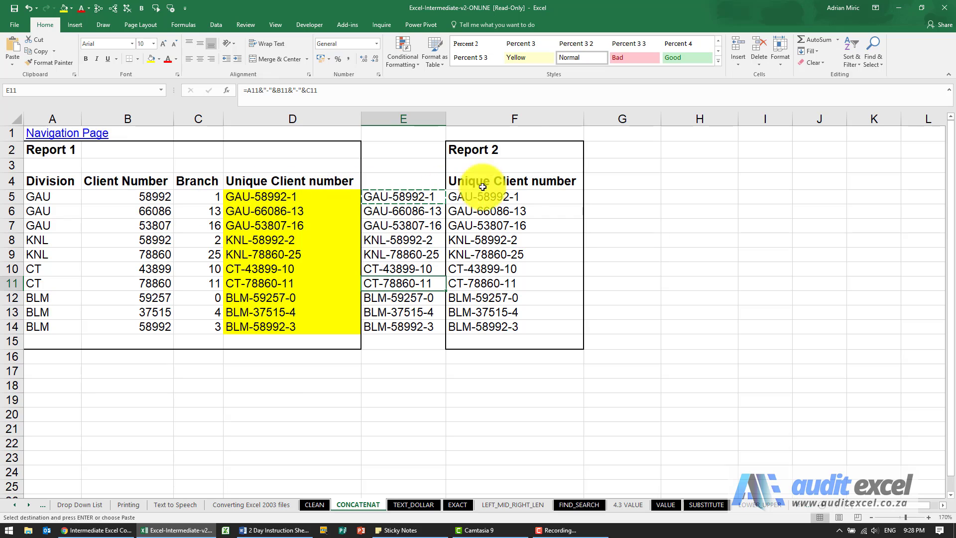
{"action": "left_click", "coordinate": [620, 196]}
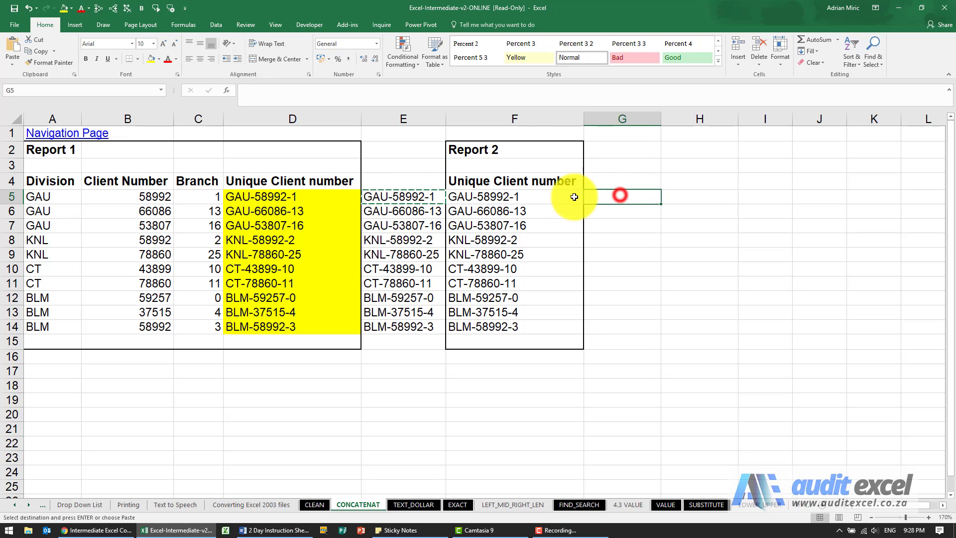
- Insert TEXTJOIN into G5 from Insert Function's Text list and move its arguments window aside
{"action": "left_click", "coordinate": [227, 91]}
{"action": "key", "text": "alt+n"}
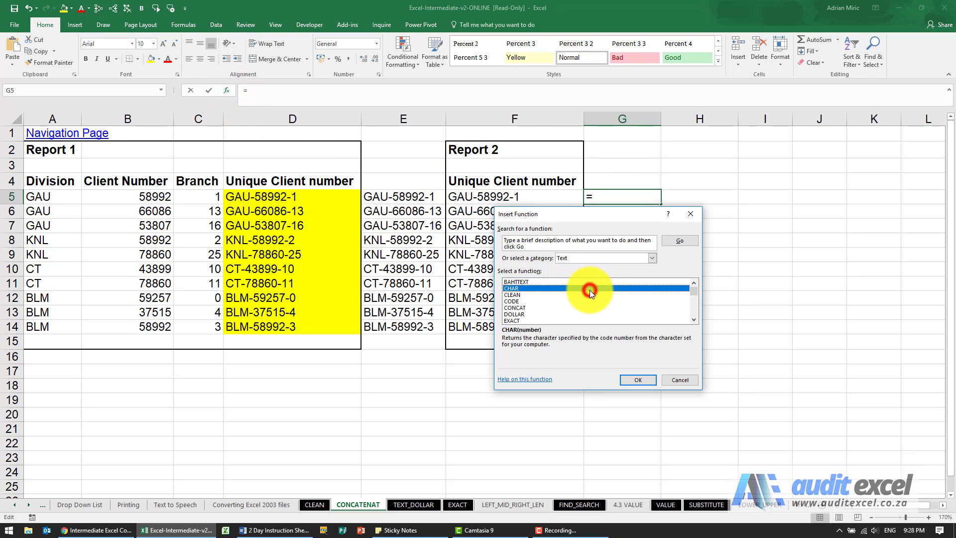
{"action": "key", "text": "t"}
{"action": "key", "text": "Down"}
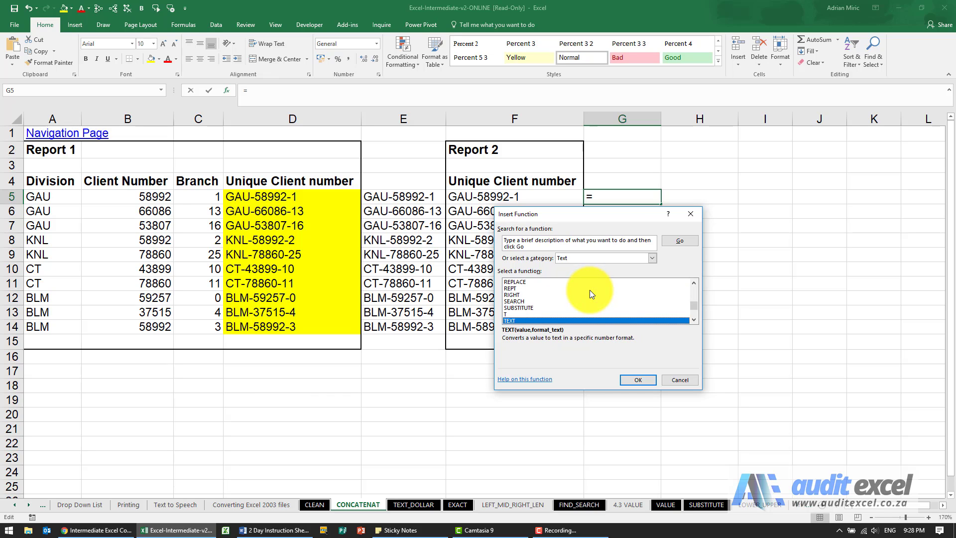
{"action": "scroll", "coordinate": [590, 298], "scroll_direction": "down", "scroll_amount": 1}
{"action": "left_click", "coordinate": [549, 306]}
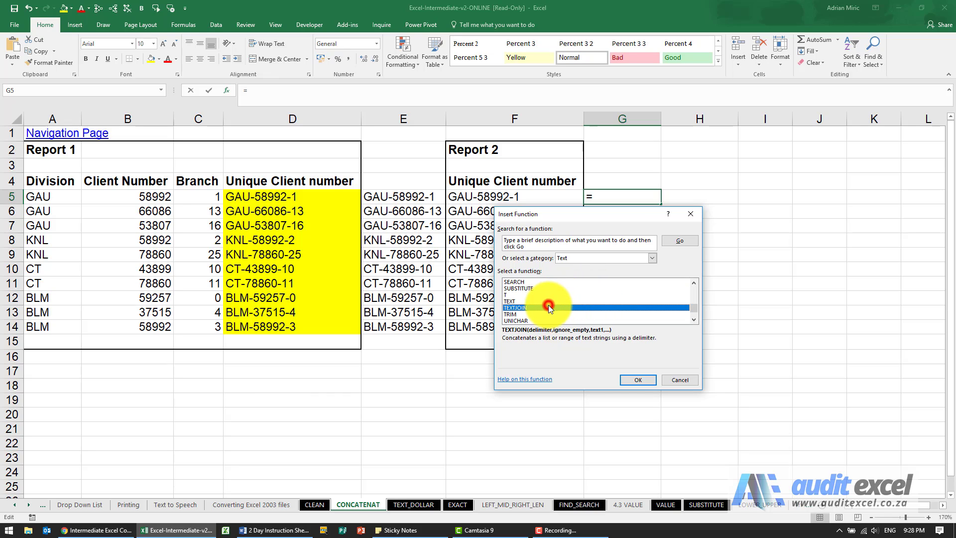
{"action": "left_click", "coordinate": [632, 380]}
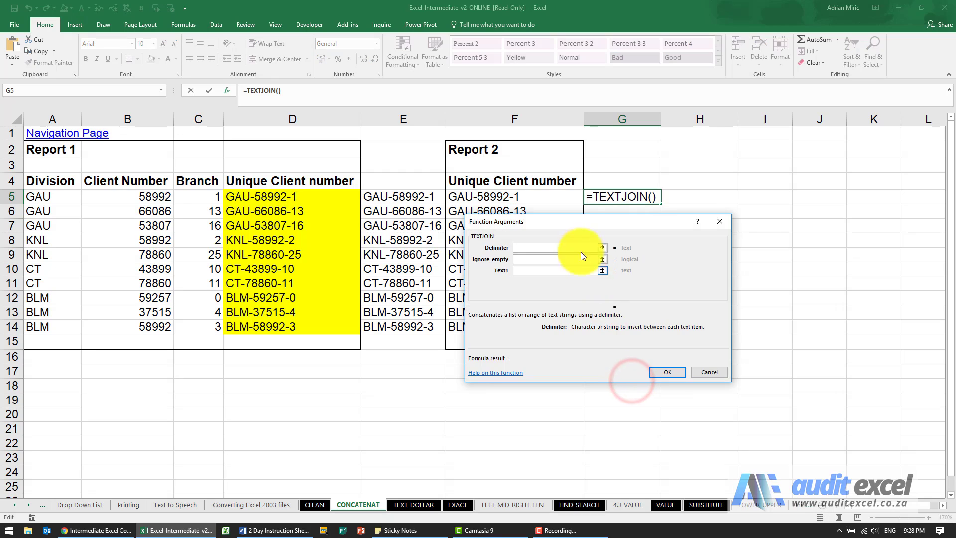
{"action": "left_click_drag", "start_coordinate": [581, 225], "coordinate": [619, 265]}
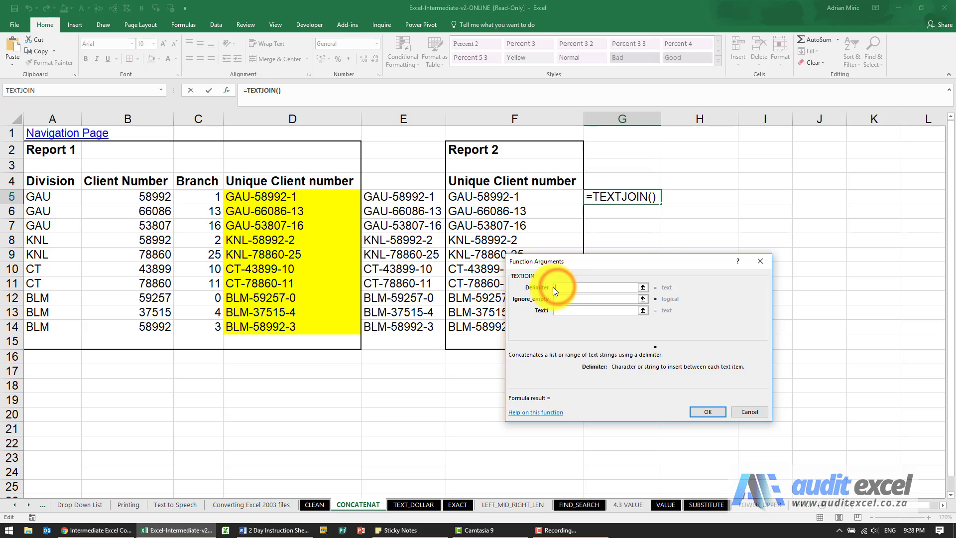
- Set TEXTJOIN's Delimiter to "-", leave Ignore_empty blank, and use A5:C5 as Text1
{"action": "type", "text": "\"-\""}
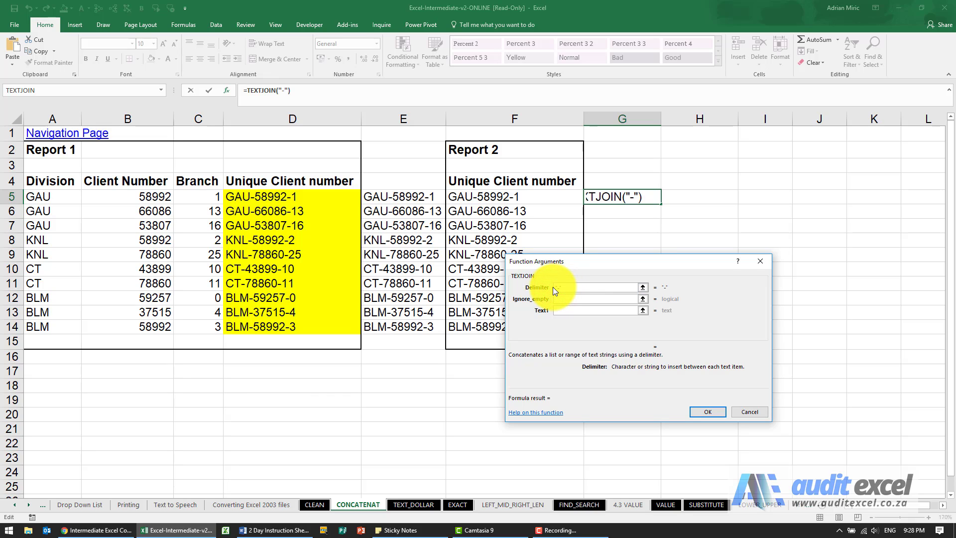
{"action": "left_click", "coordinate": [559, 299]}
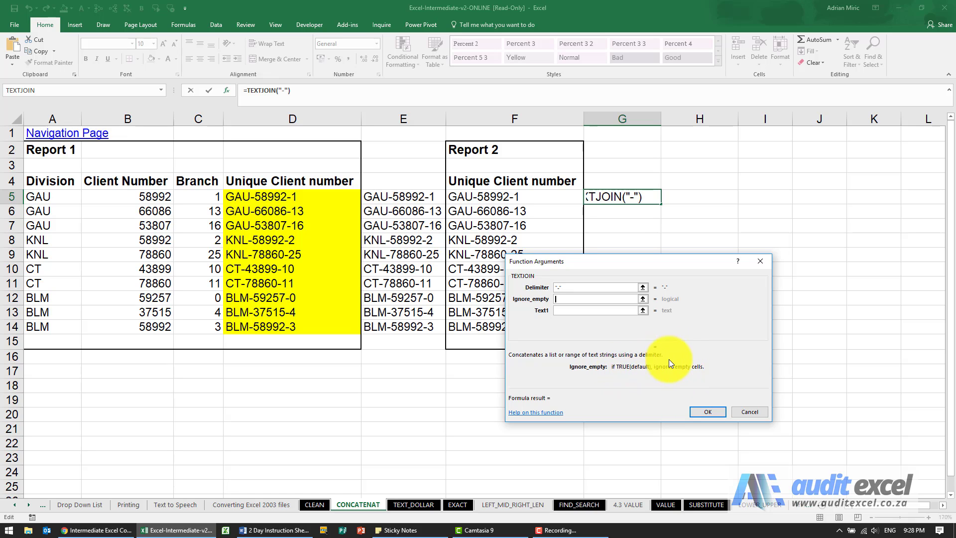
{"action": "left_click", "coordinate": [564, 311]}
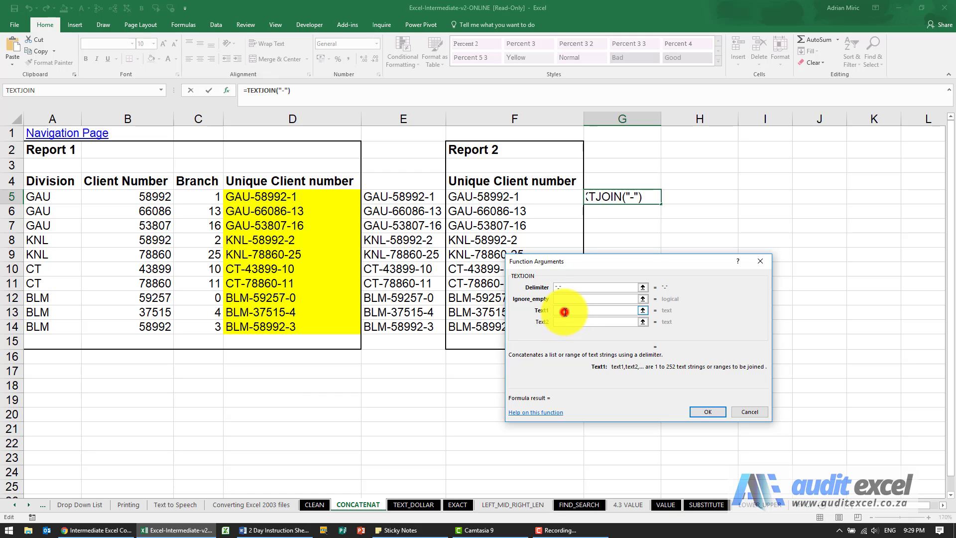
{"action": "left_click_drag", "start_coordinate": [58, 196], "coordinate": [192, 199]}
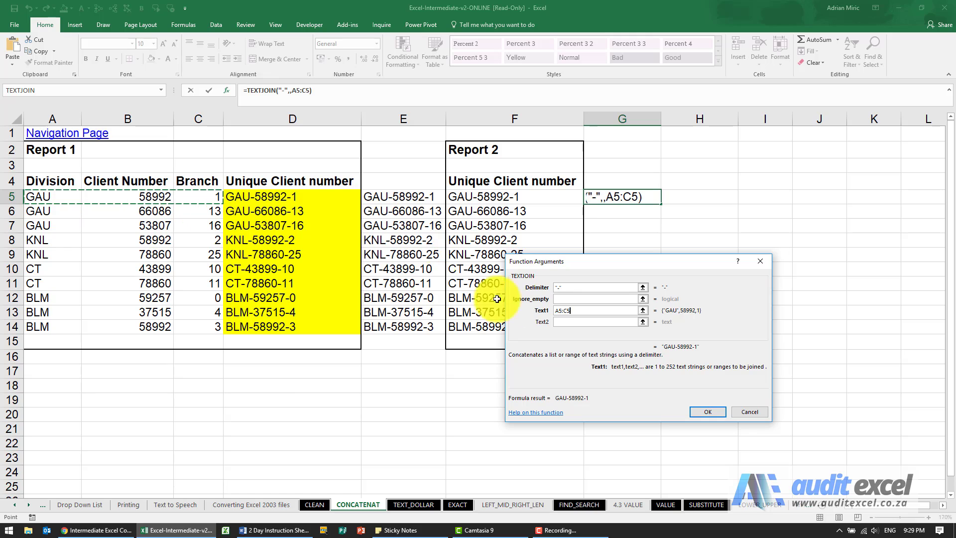
{"action": "left_click", "coordinate": [562, 289]}
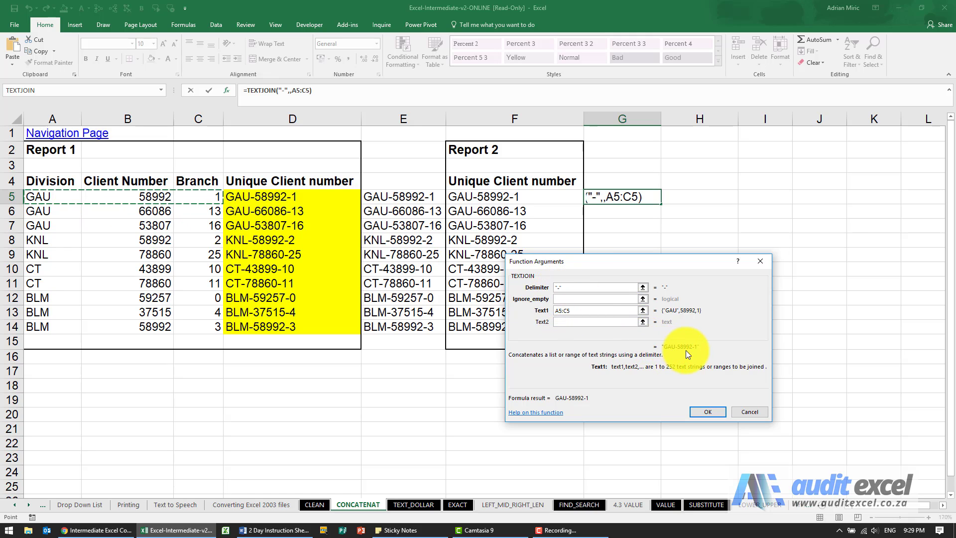
- Confirm =TEXTJOIN("-",,A5:C5) and drag it from G5 down to G14
{"action": "left_click", "coordinate": [702, 410]}
{"action": "left_click_drag", "start_coordinate": [664, 206], "coordinate": [648, 332]}
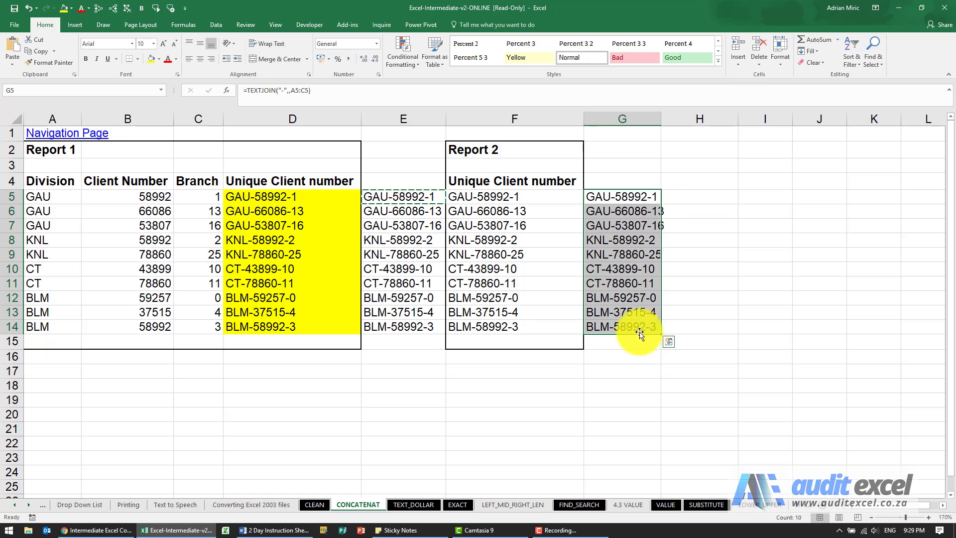